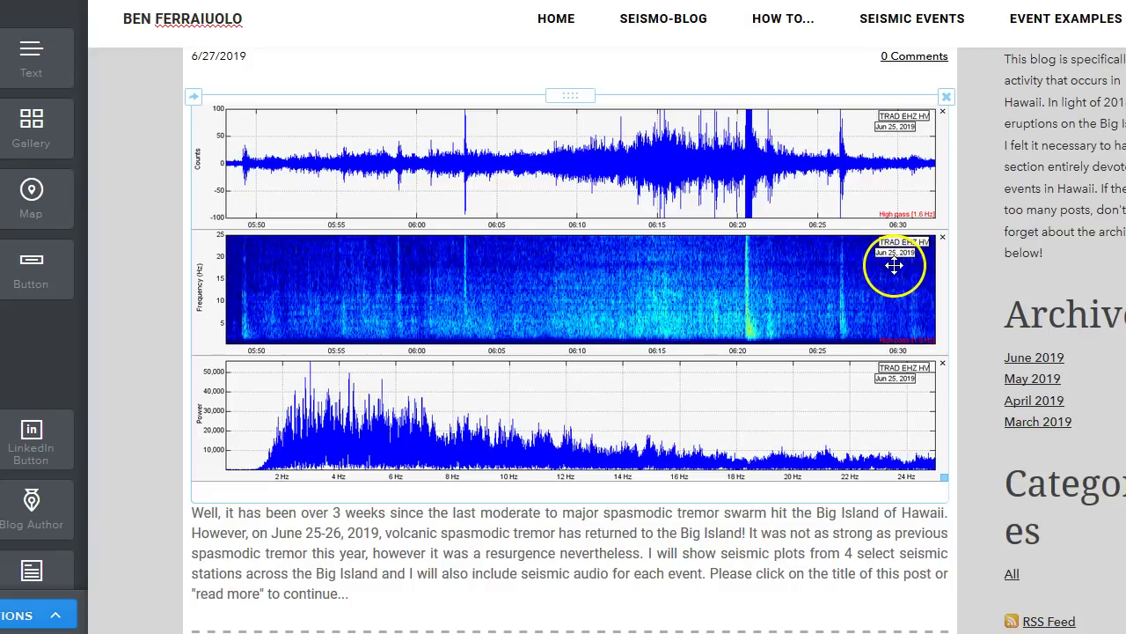
Replace the top seismic plot image with an upload from the computer, bringing up the file chooser
{"action": "left_click", "coordinate": [441, 269]}
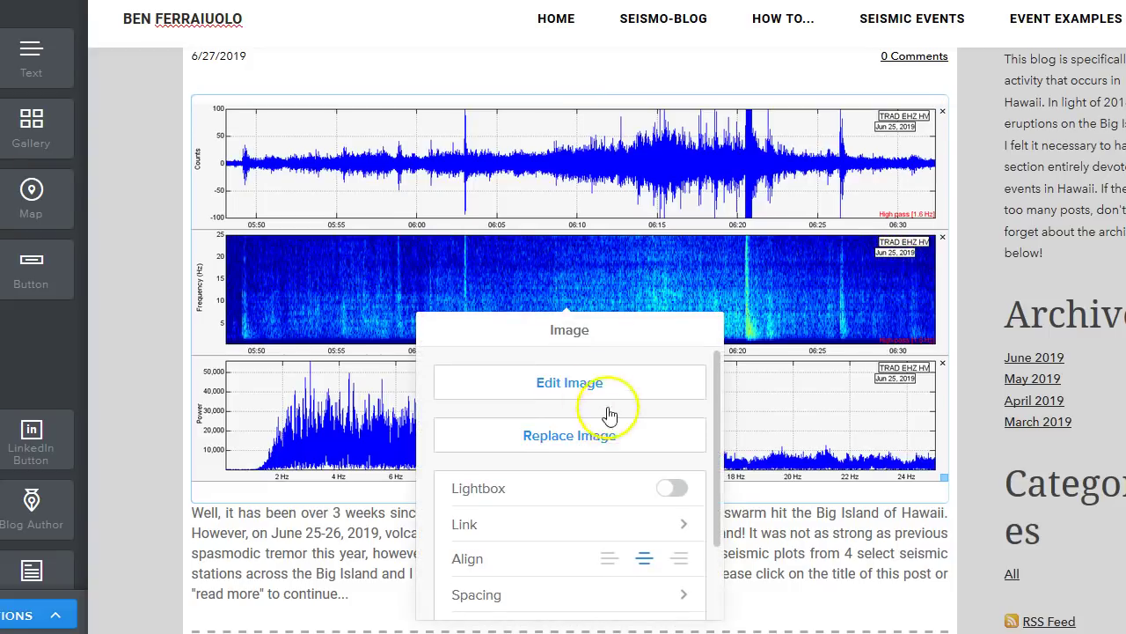
{"action": "left_click", "coordinate": [558, 437]}
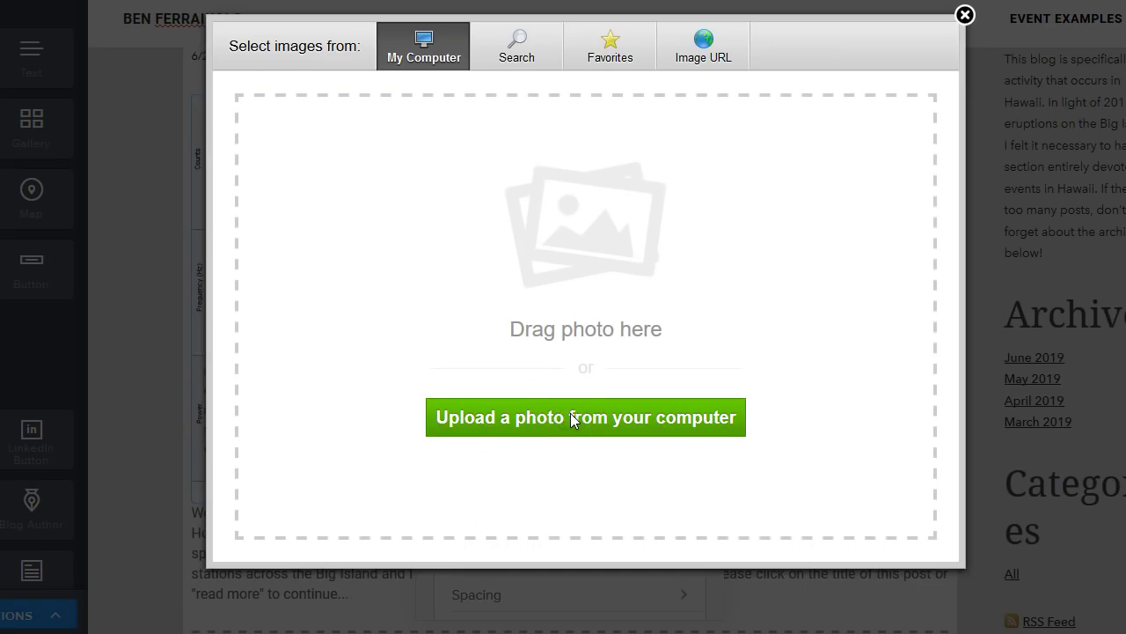
{"action": "left_click", "coordinate": [571, 416]}
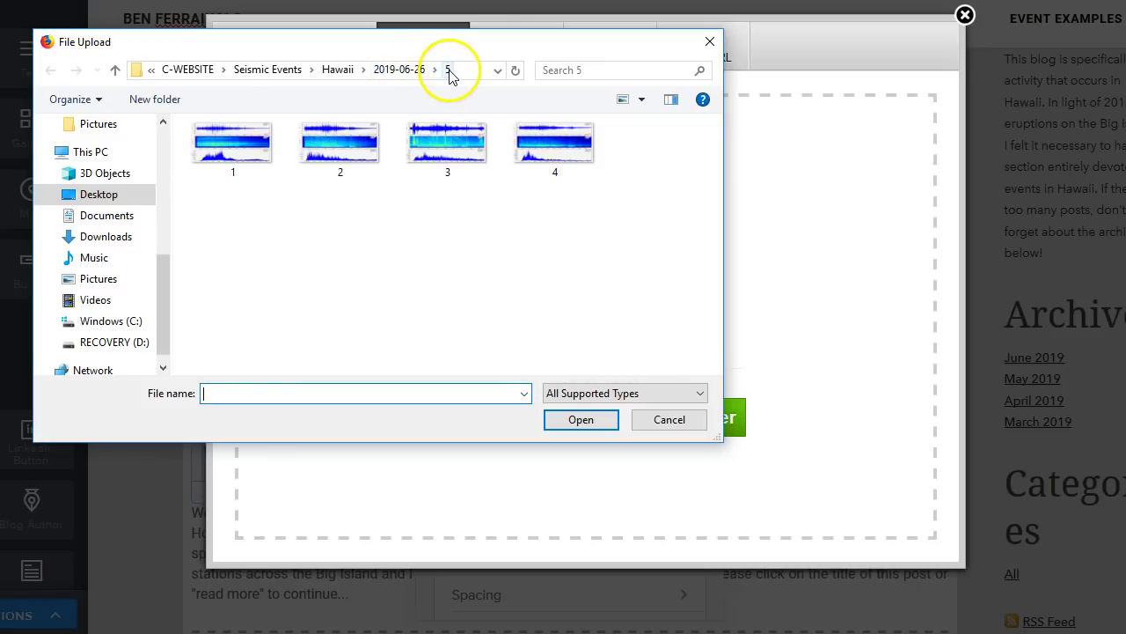
Open subfolder 5 of the 2019-06-26 folder in File Explorer and view image 2 full size
{"action": "key", "text": "alt+Tab"}
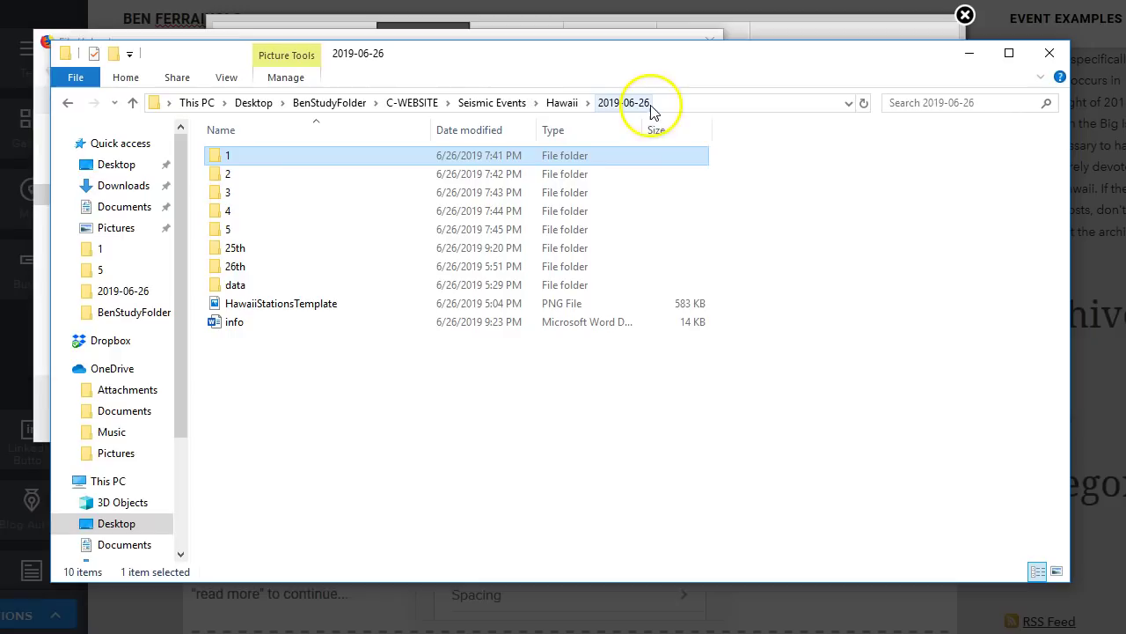
{"action": "left_click", "coordinate": [230, 231]}
{"action": "double_click", "coordinate": [231, 230]}
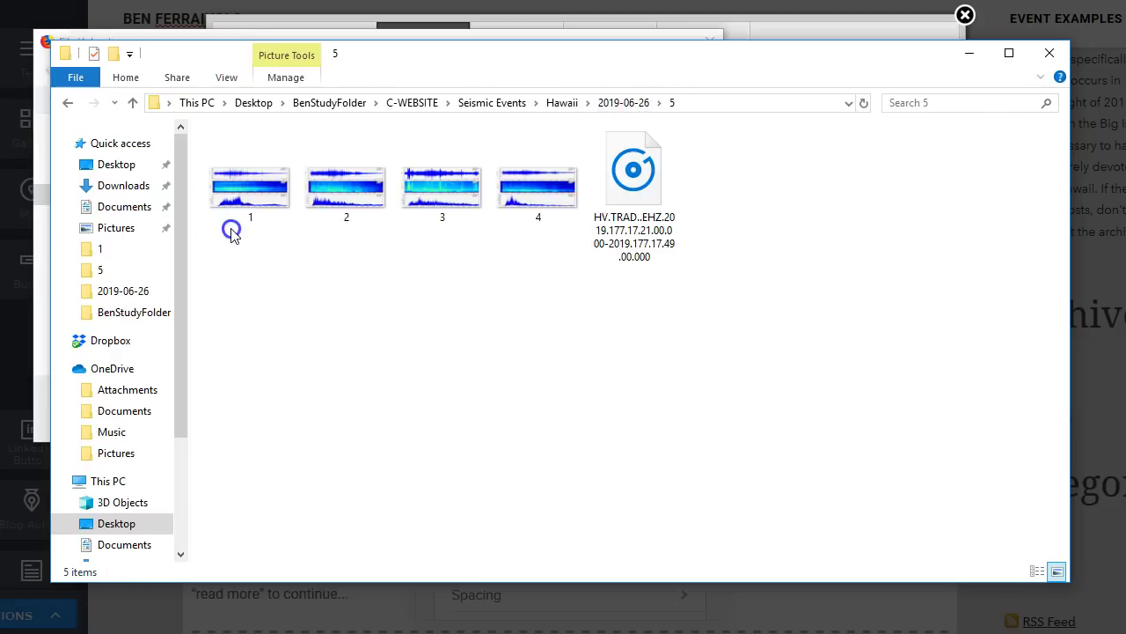
{"action": "left_click", "coordinate": [352, 205]}
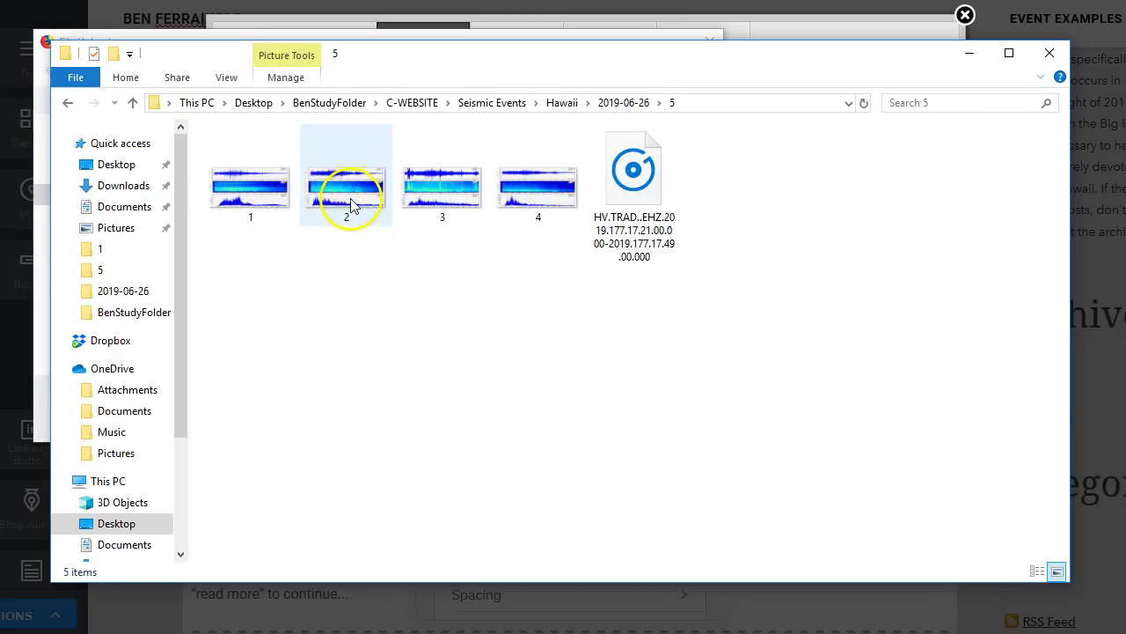
{"action": "left_click", "coordinate": [352, 204]}
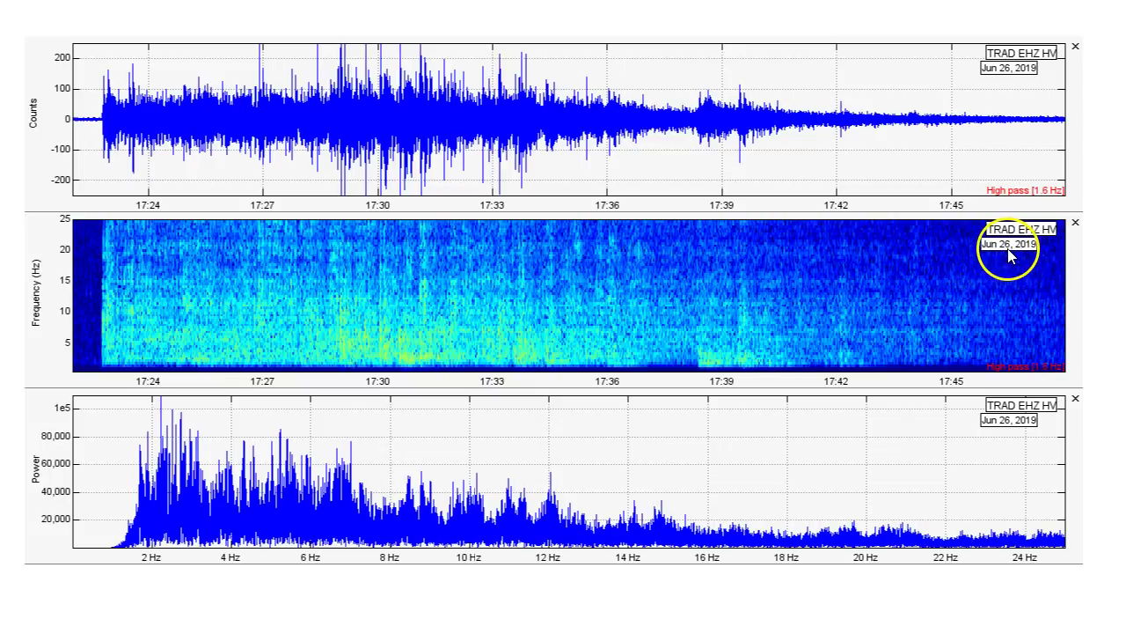
Upload image 2 from folder 5 as the post's new top seismic plot
{"action": "key", "text": "Escape"}
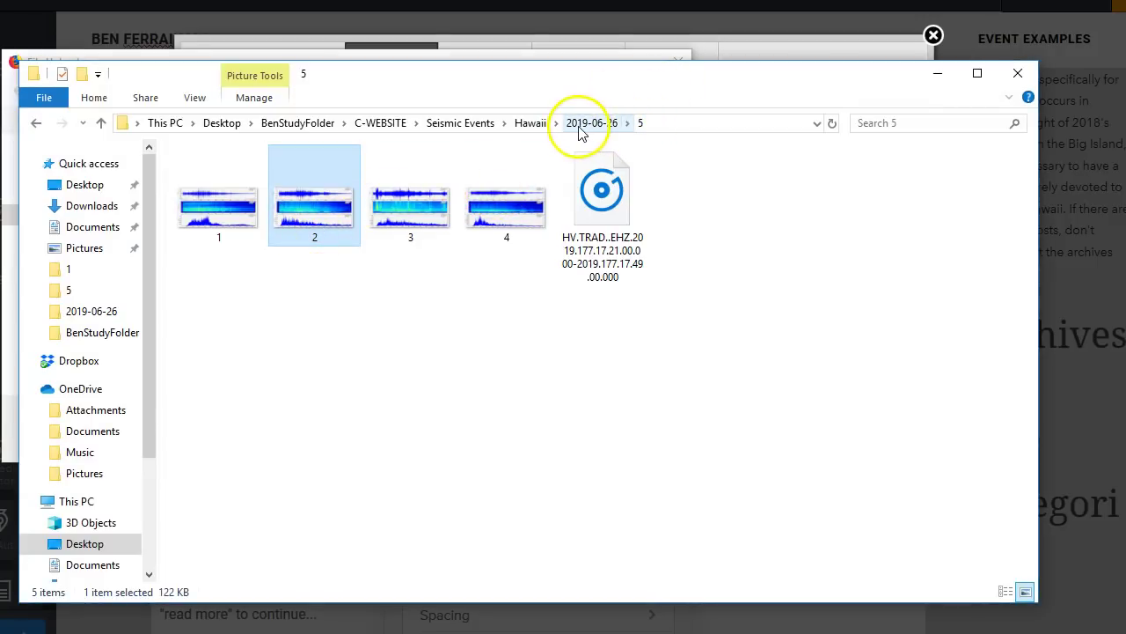
{"action": "left_click", "coordinate": [938, 78]}
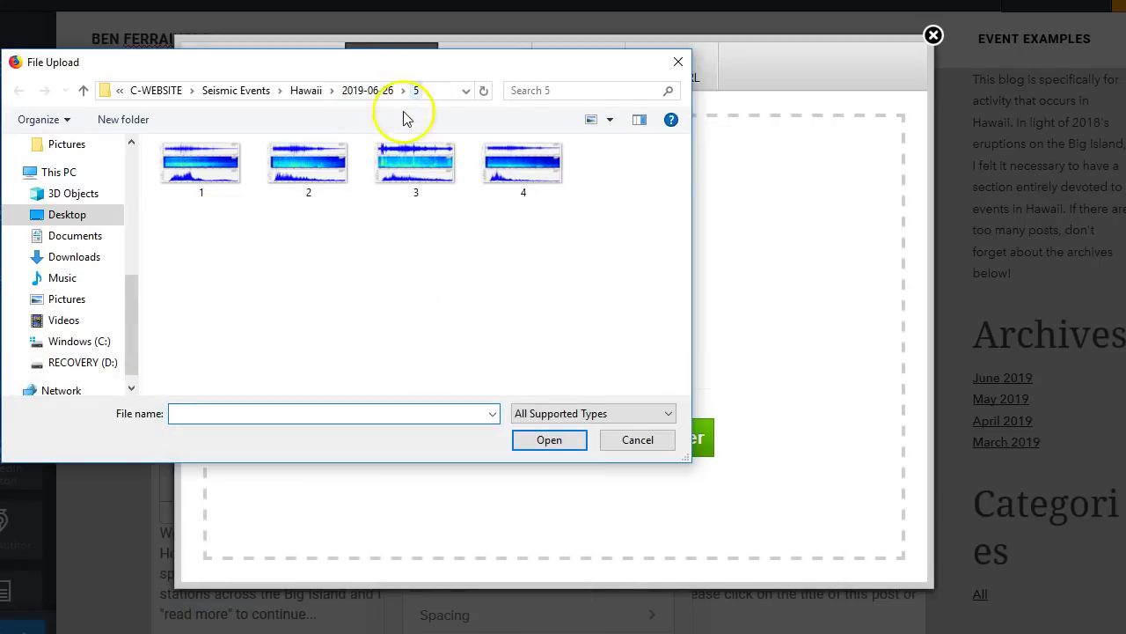
{"action": "double_click", "coordinate": [293, 172]}
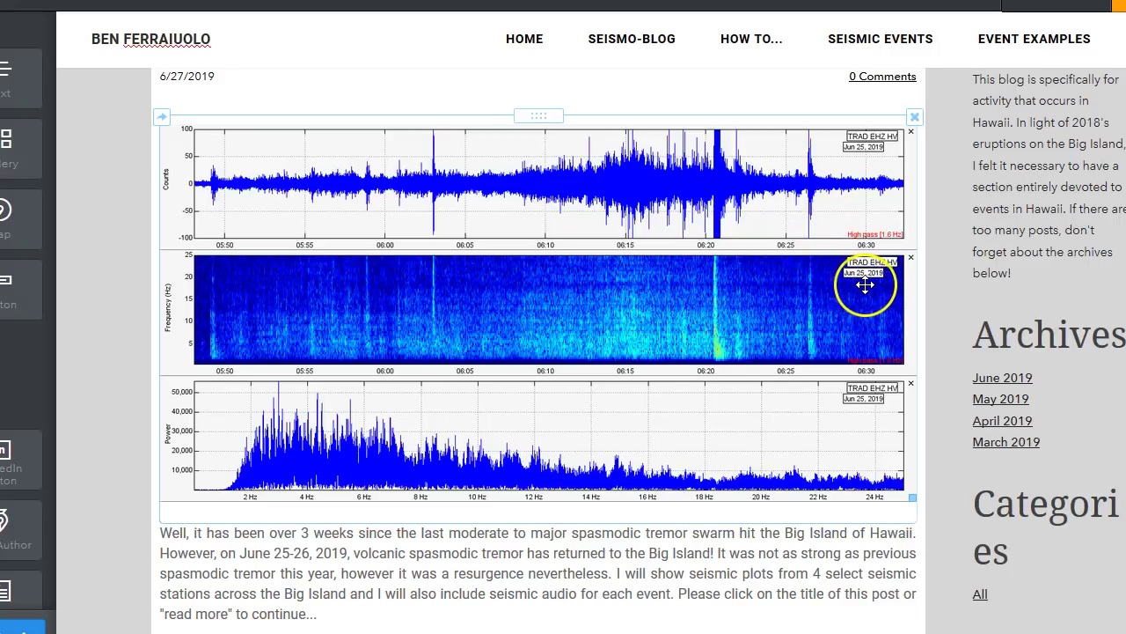
Scroll down past the plots and slideshow to the audio player, comments and footer
{"action": "scroll", "coordinate": [943, 326], "scroll_direction": "down", "scroll_amount": 2}
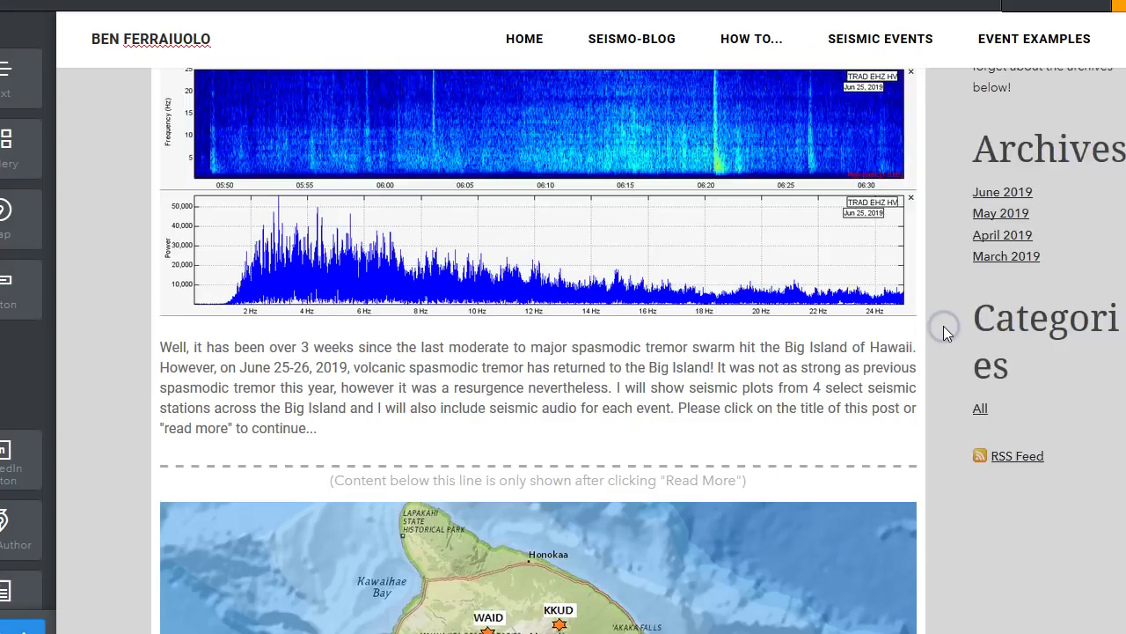
{"action": "scroll", "coordinate": [944, 326], "scroll_direction": "up", "scroll_amount": 1}
{"action": "scroll", "coordinate": [944, 326], "scroll_direction": "up", "scroll_amount": 4}
{"action": "scroll", "coordinate": [943, 326], "scroll_direction": "down", "scroll_amount": 3}
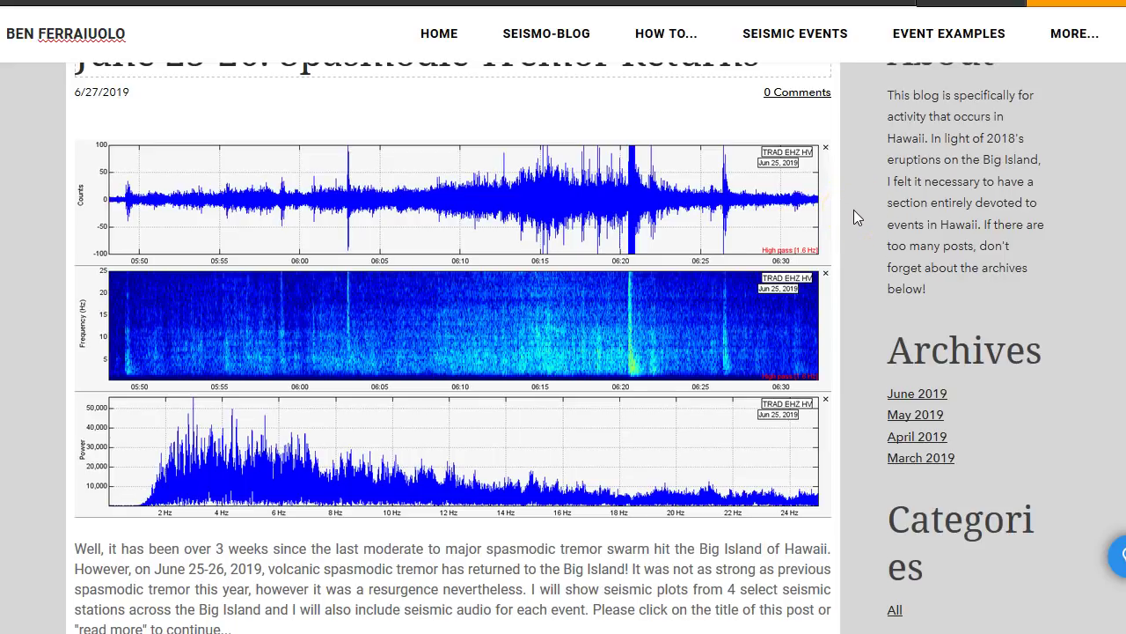
{"action": "scroll", "coordinate": [854, 217], "scroll_direction": "down", "scroll_amount": 15}
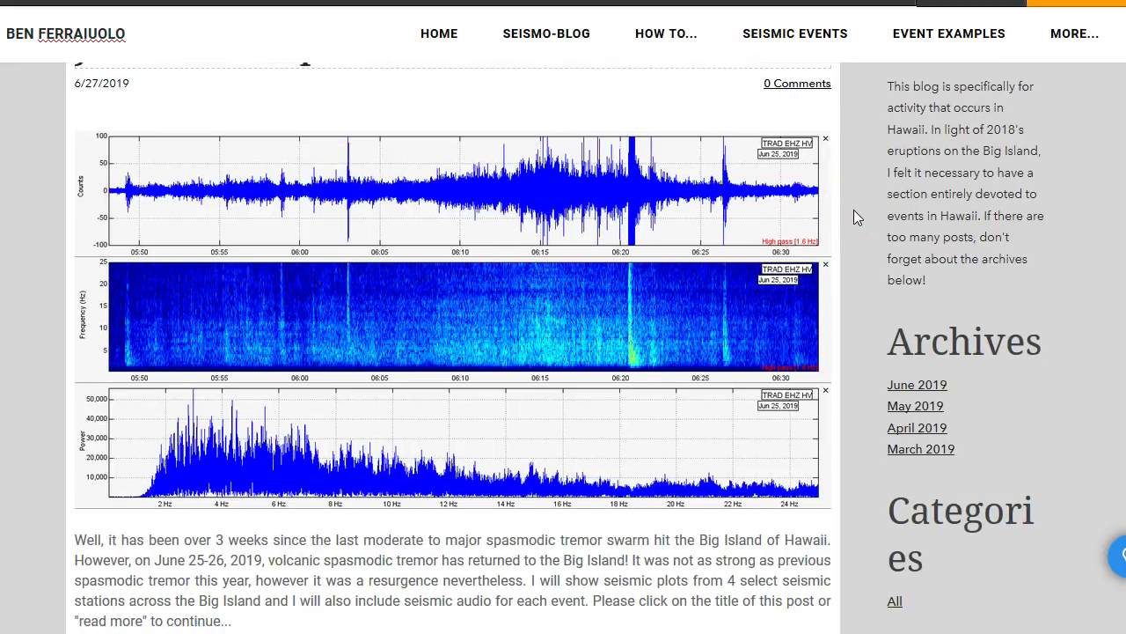
{"action": "scroll", "coordinate": [858, 217], "scroll_direction": "down", "scroll_amount": 15}
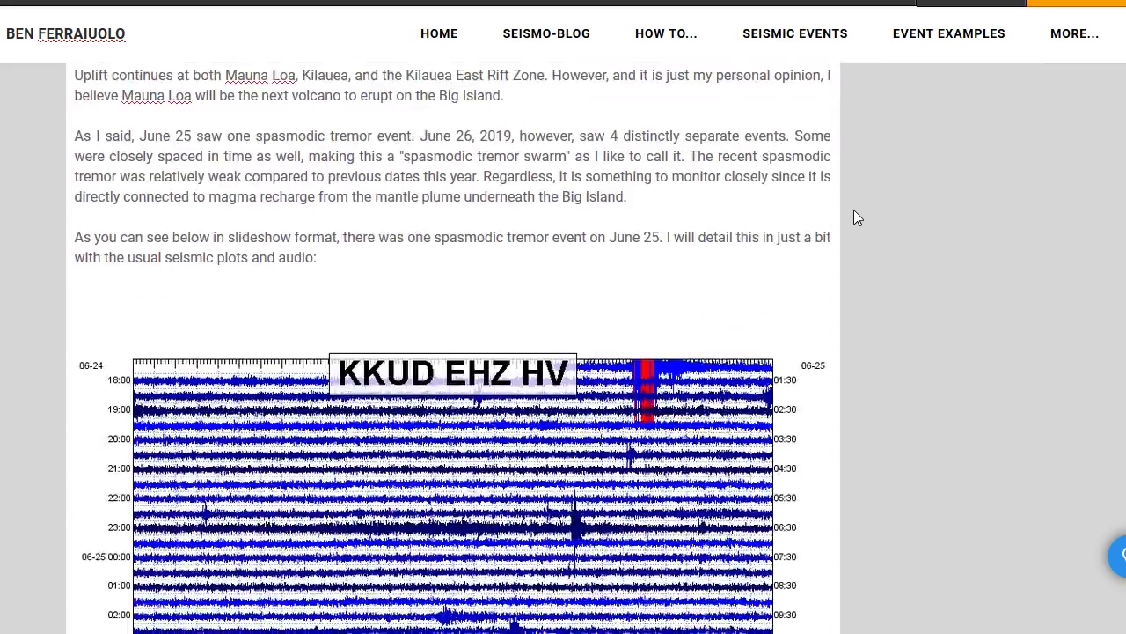
{"action": "scroll", "coordinate": [854, 211], "scroll_direction": "down", "scroll_amount": 6}
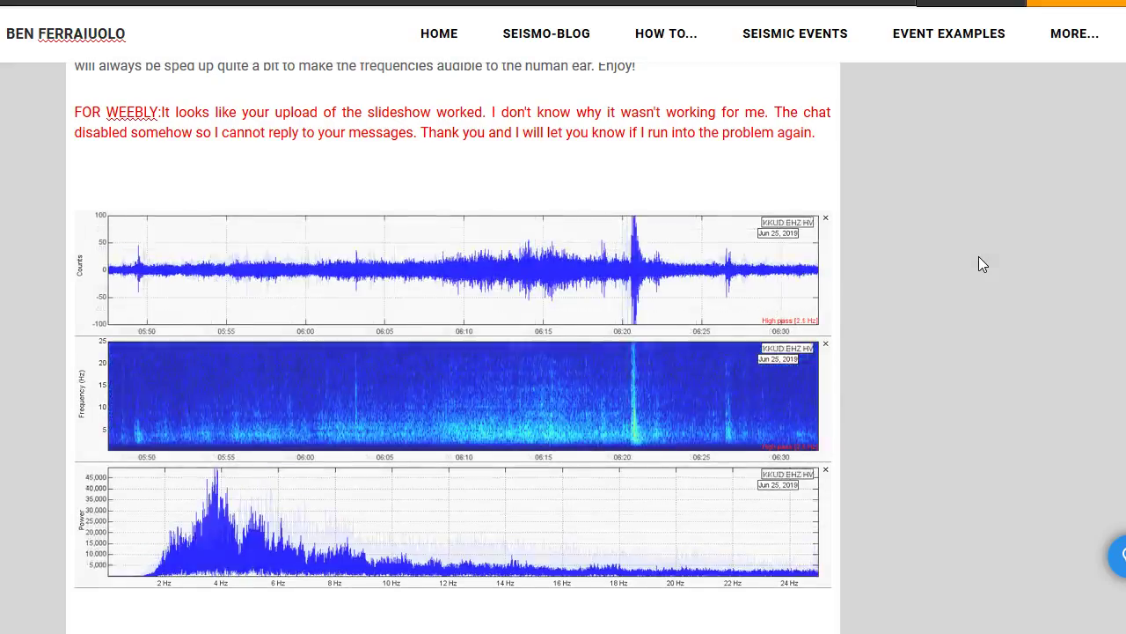
{"action": "scroll", "coordinate": [979, 257], "scroll_direction": "down", "scroll_amount": 10}
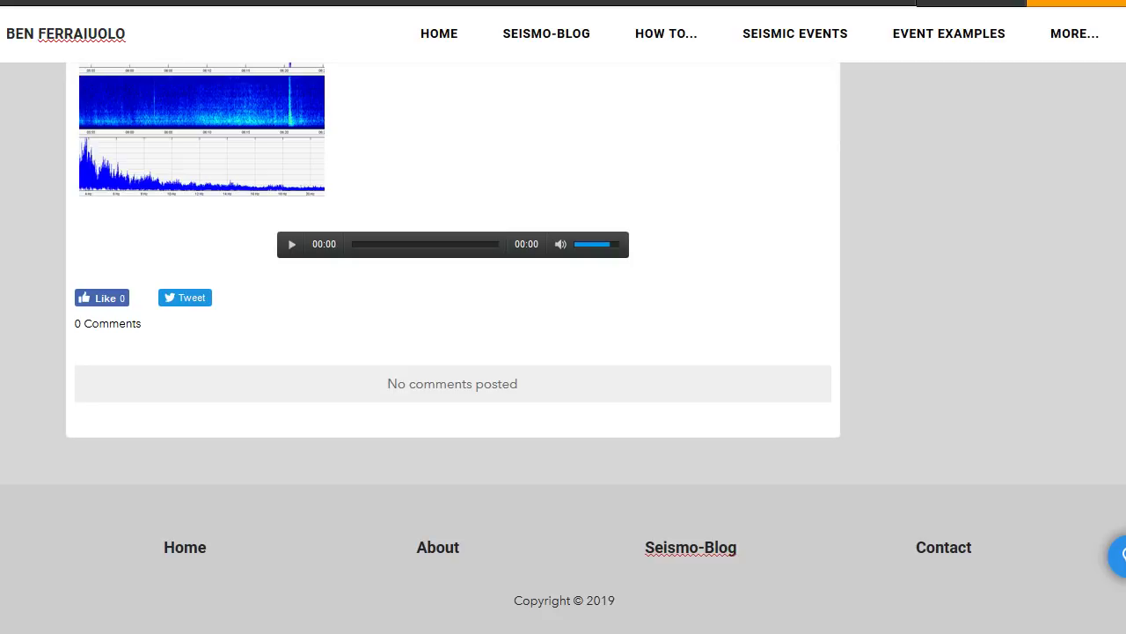
Place a Slideshow element below the audio player using the Simple Slideshow style
{"action": "left_click_drag", "start_coordinate": [166, 260], "coordinate": [426, 317]}
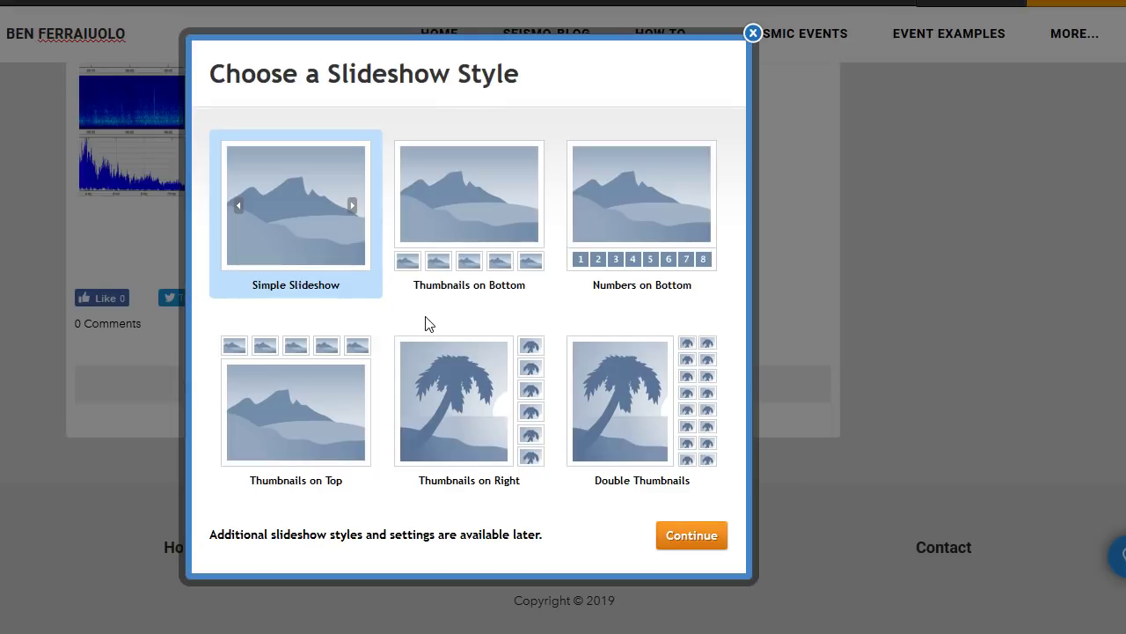
{"action": "left_click", "coordinate": [692, 535]}
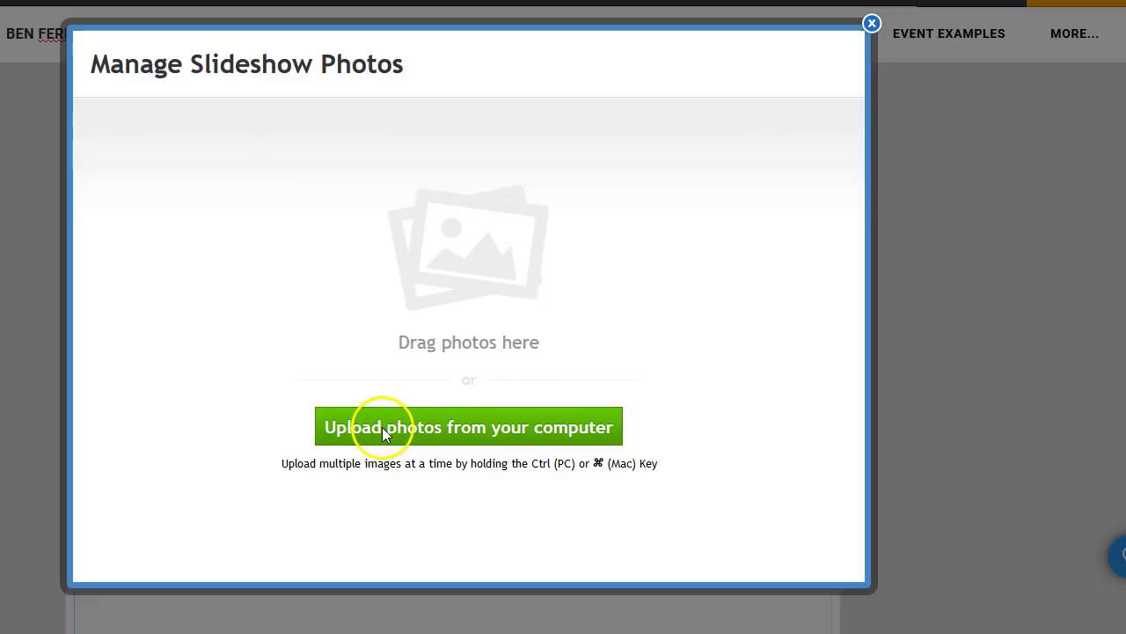
{"action": "left_click", "coordinate": [499, 426]}
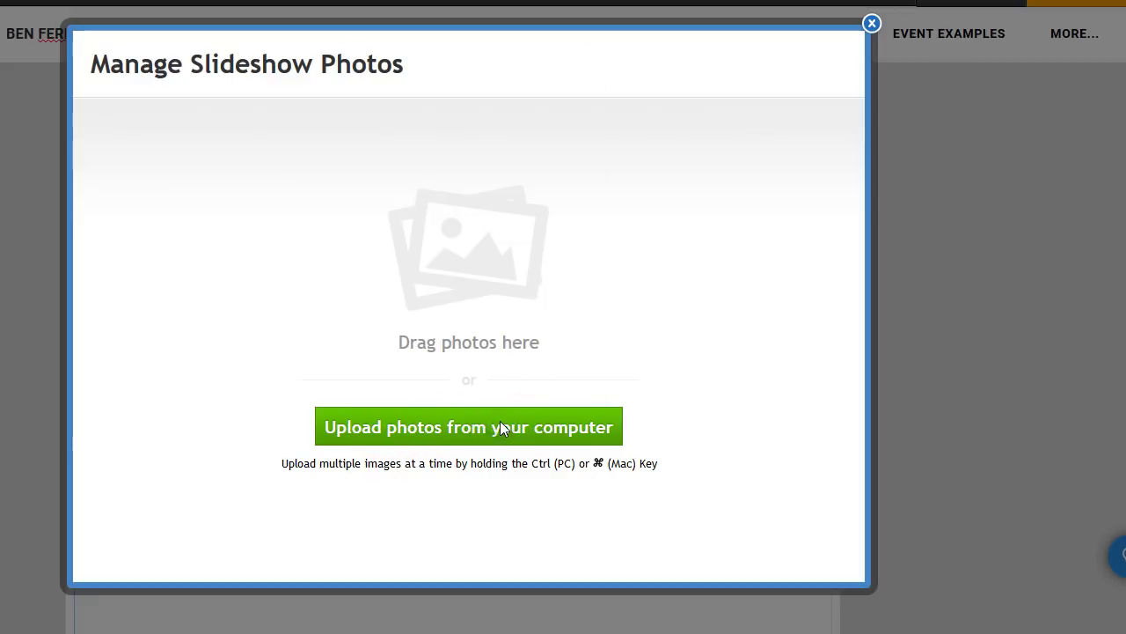
{"action": "left_click_drag", "start_coordinate": [271, 58], "coordinate": [381, 69]}
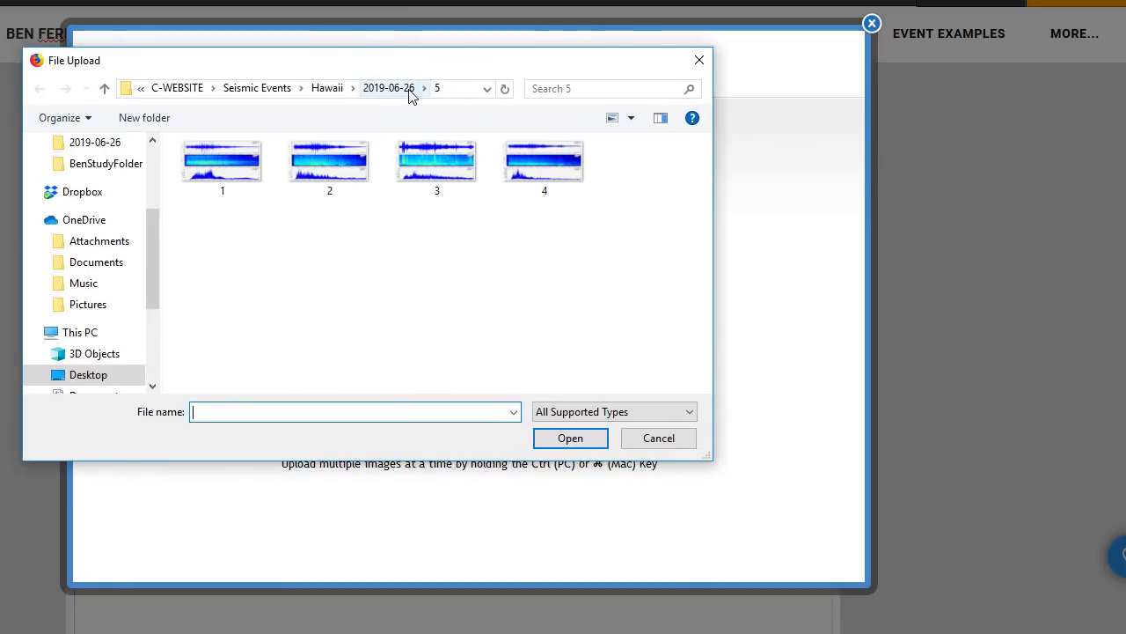
{"action": "left_click", "coordinate": [438, 91]}
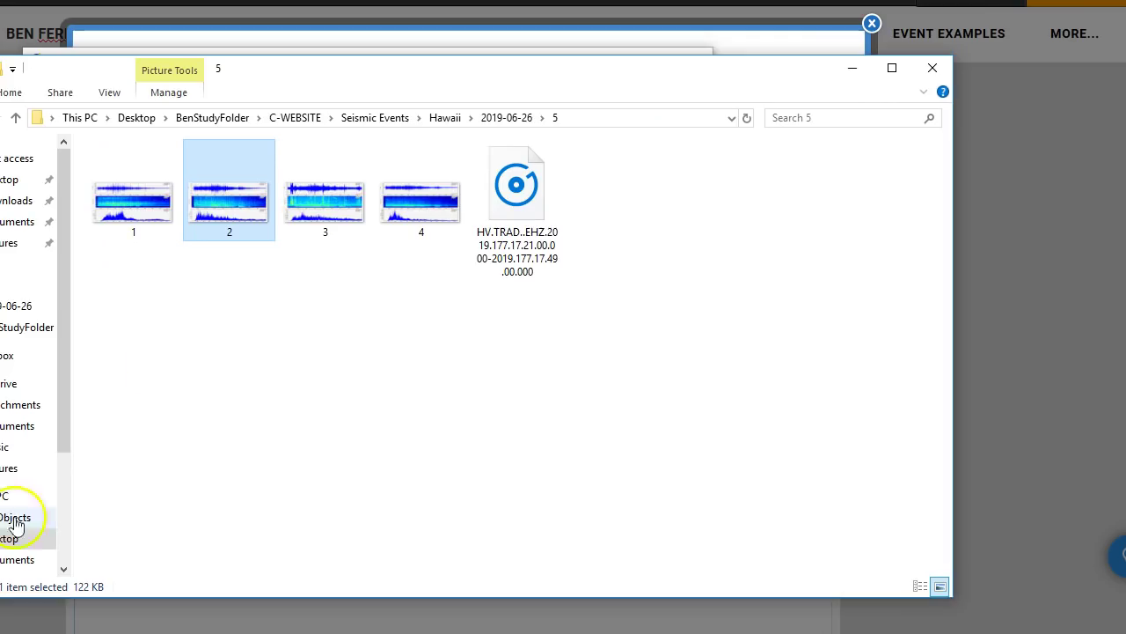
{"action": "left_click", "coordinate": [137, 220]}
{"action": "double_click", "coordinate": [136, 220]}
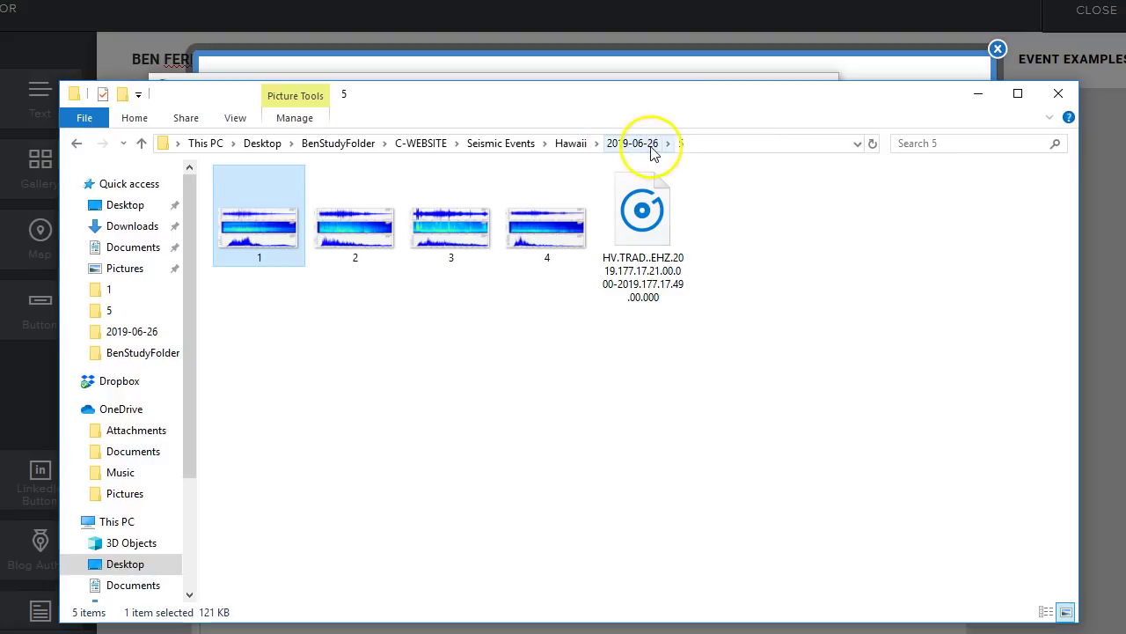
{"action": "left_click", "coordinate": [977, 93]}
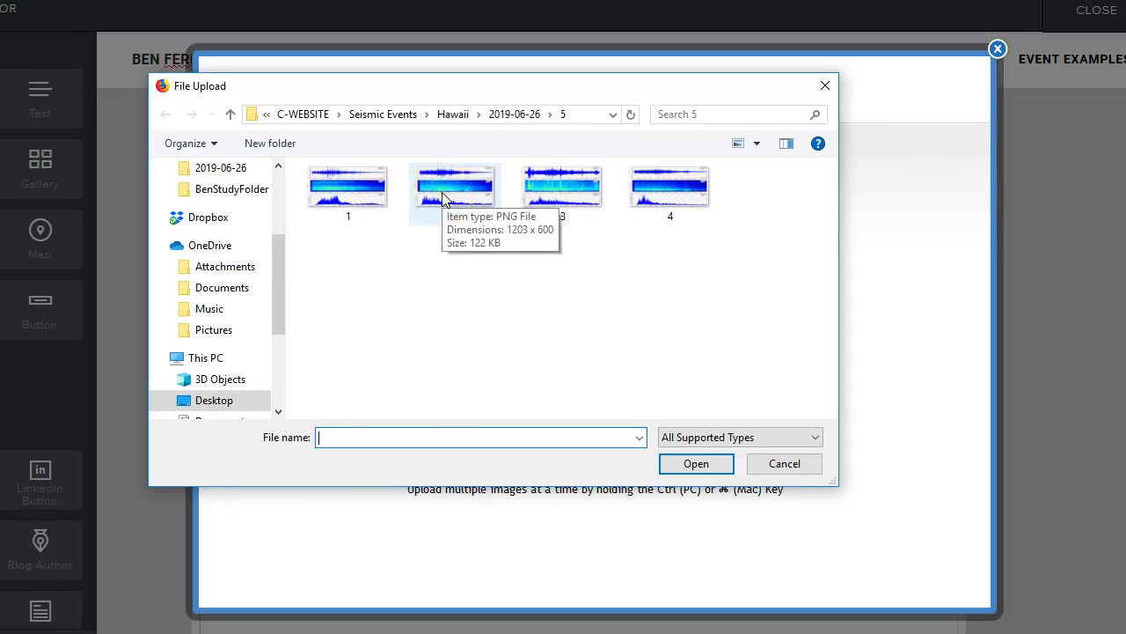
Upload seismic plot images 1 through 4 from folder 5 into the slideshow and save it
{"action": "left_click", "coordinate": [349, 194]}
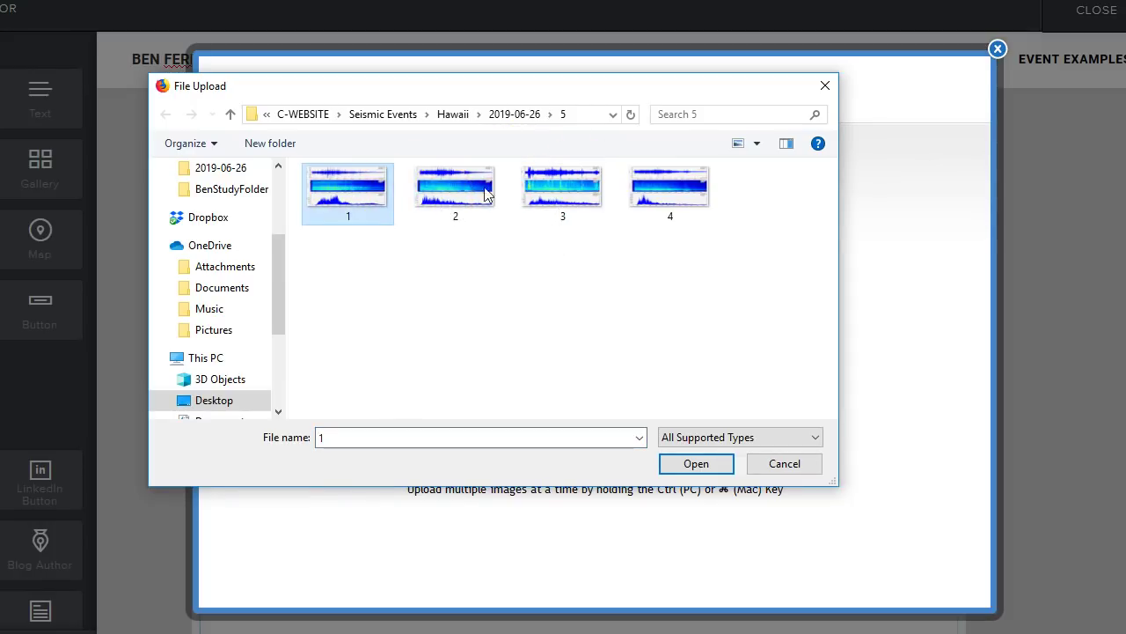
{"action": "left_click", "coordinate": [673, 206], "text": "shift"}
{"action": "left_click", "coordinate": [685, 464]}
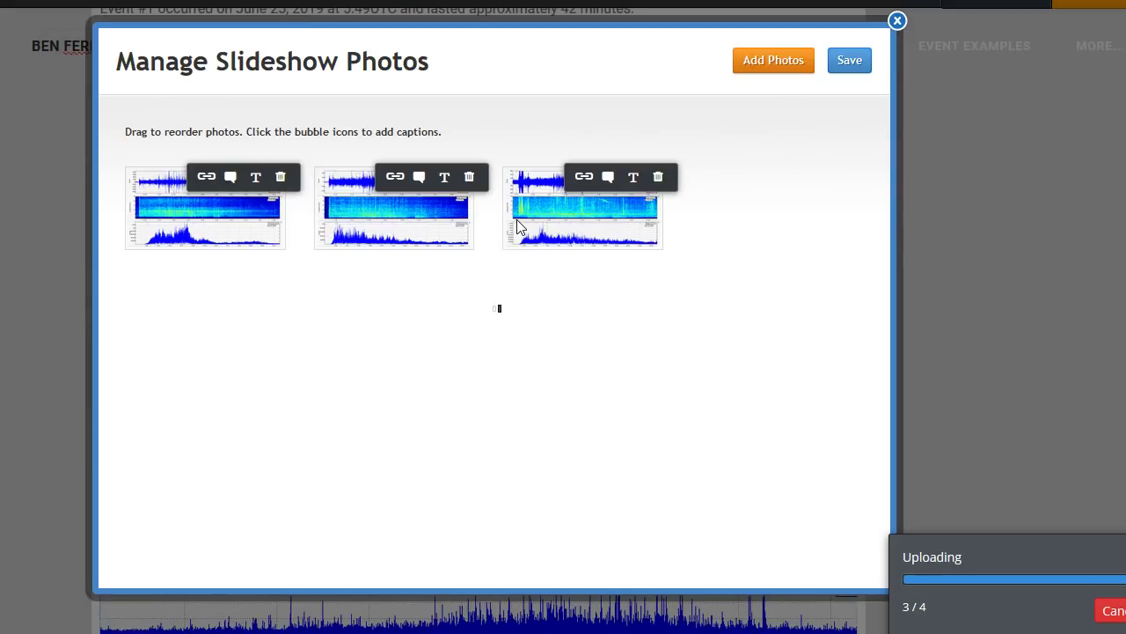
{"action": "left_click", "coordinate": [428, 227]}
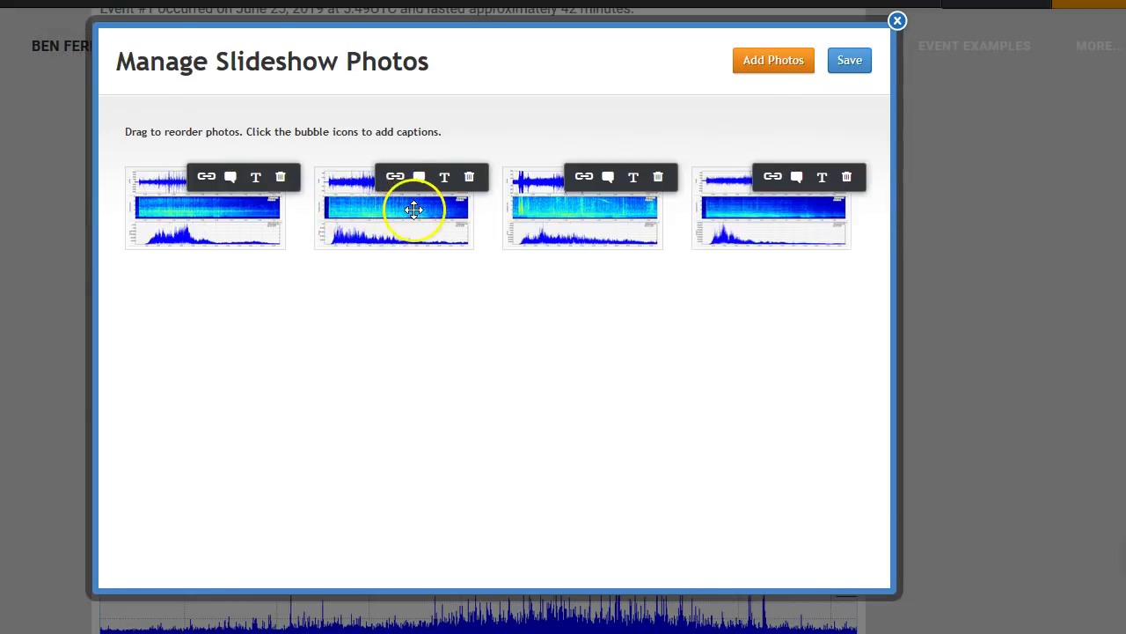
{"action": "left_click", "coordinate": [842, 66]}
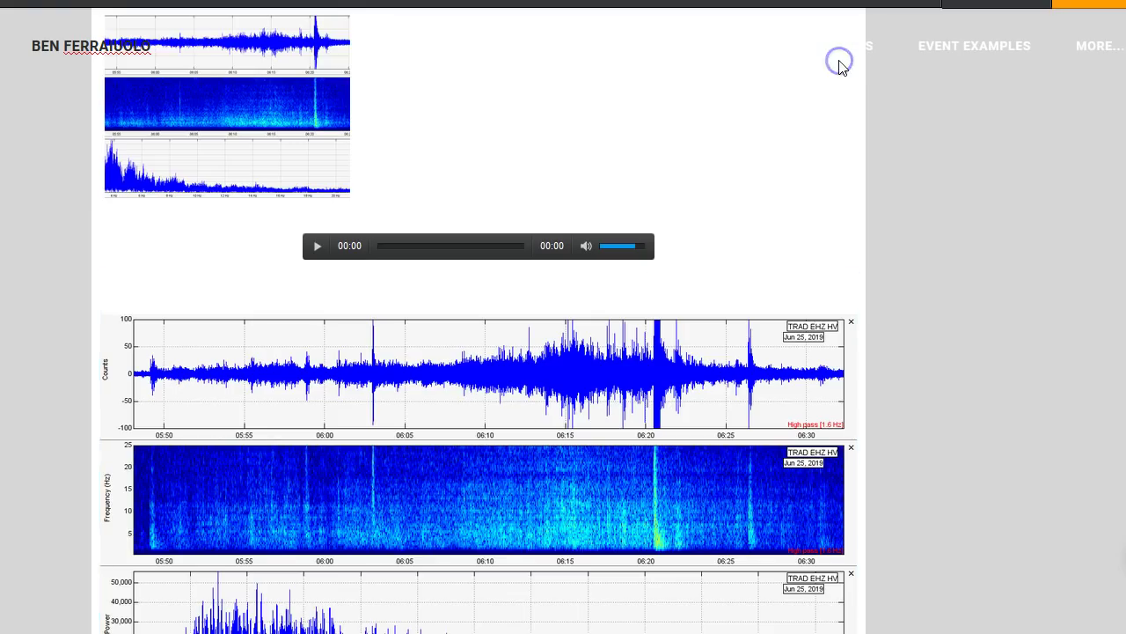
{"action": "scroll", "coordinate": [932, 285], "scroll_direction": "down", "scroll_amount": 3}
{"action": "scroll", "coordinate": [932, 286], "scroll_direction": "up", "scroll_amount": 1}
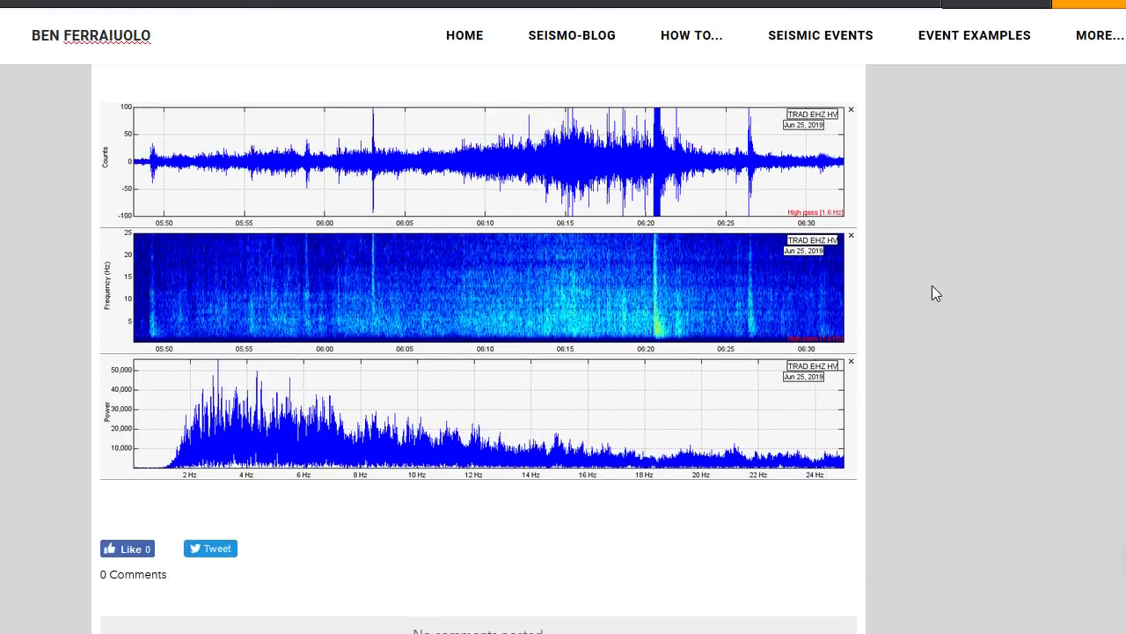
{"action": "mouse_move", "coordinate": [804, 170]}
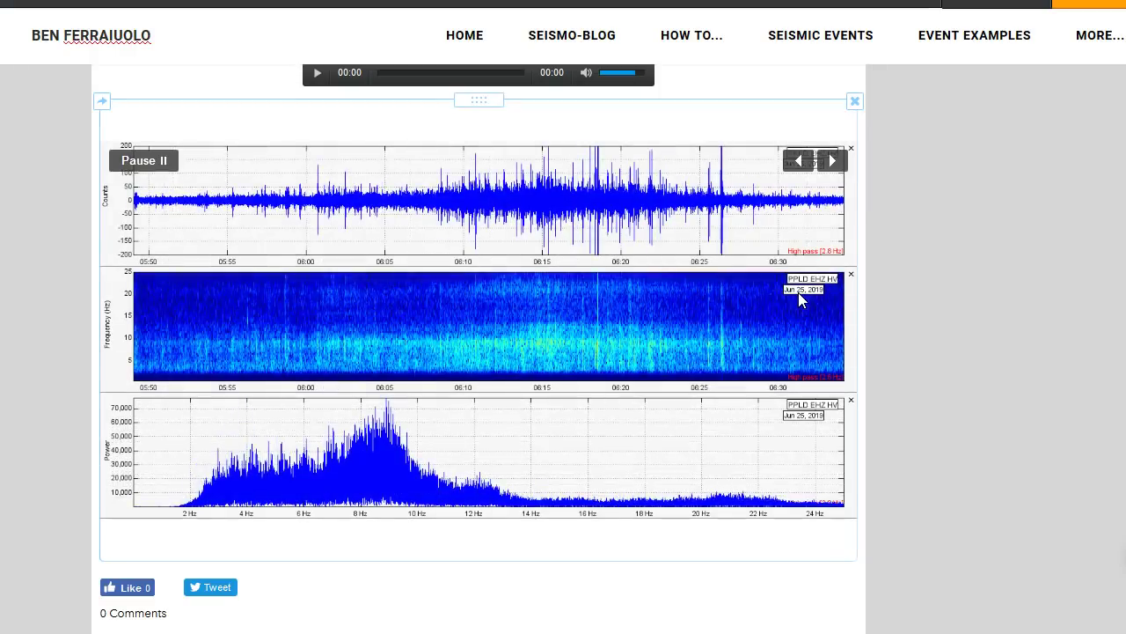
{"action": "left_click", "coordinate": [805, 293]}
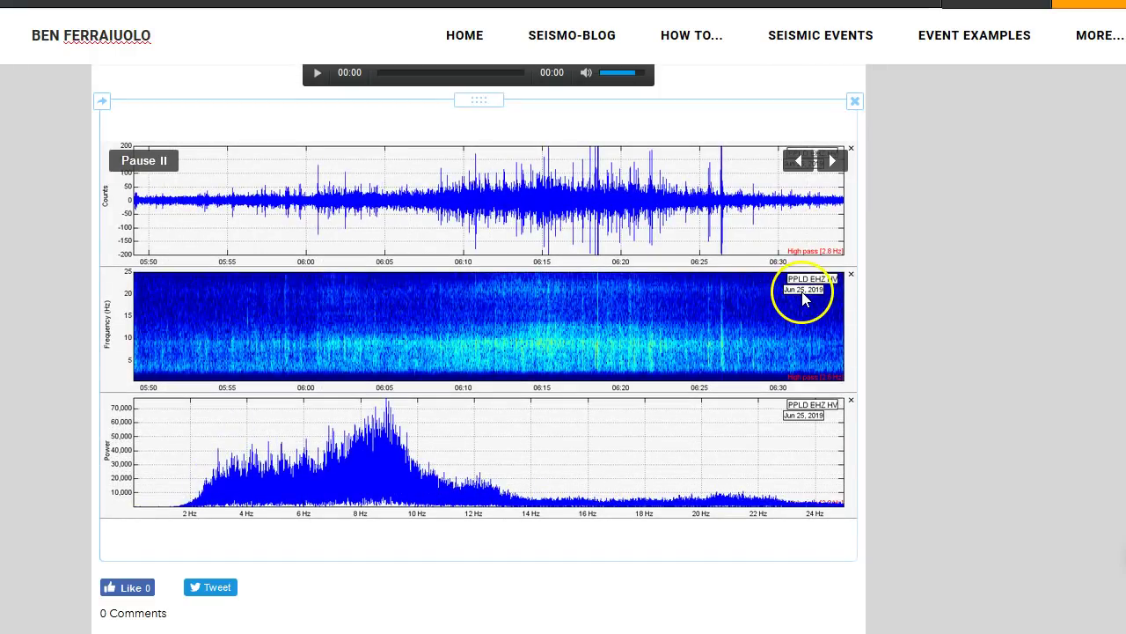
{"action": "scroll", "coordinate": [911, 286], "scroll_direction": "up", "scroll_amount": 15}
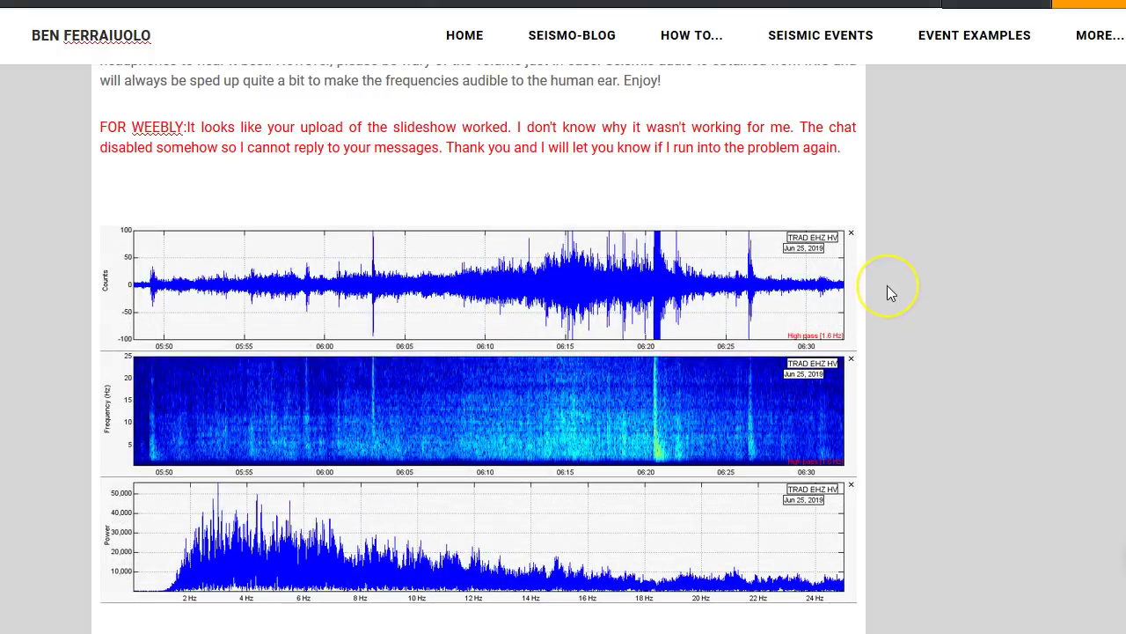
{"action": "scroll", "coordinate": [887, 289], "scroll_direction": "down", "scroll_amount": 12}
{"action": "scroll", "coordinate": [887, 289], "scroll_direction": "down", "scroll_amount": 3}
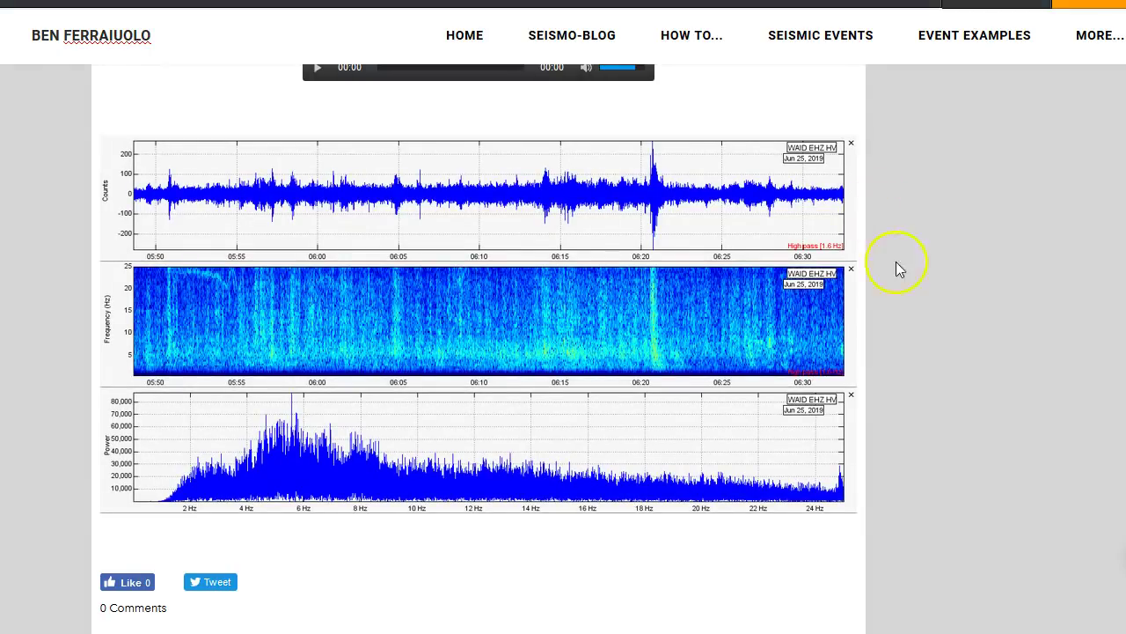
{"action": "mouse_move", "coordinate": [809, 293]}
{"action": "scroll", "coordinate": [1012, 282], "scroll_direction": "up", "scroll_amount": 15}
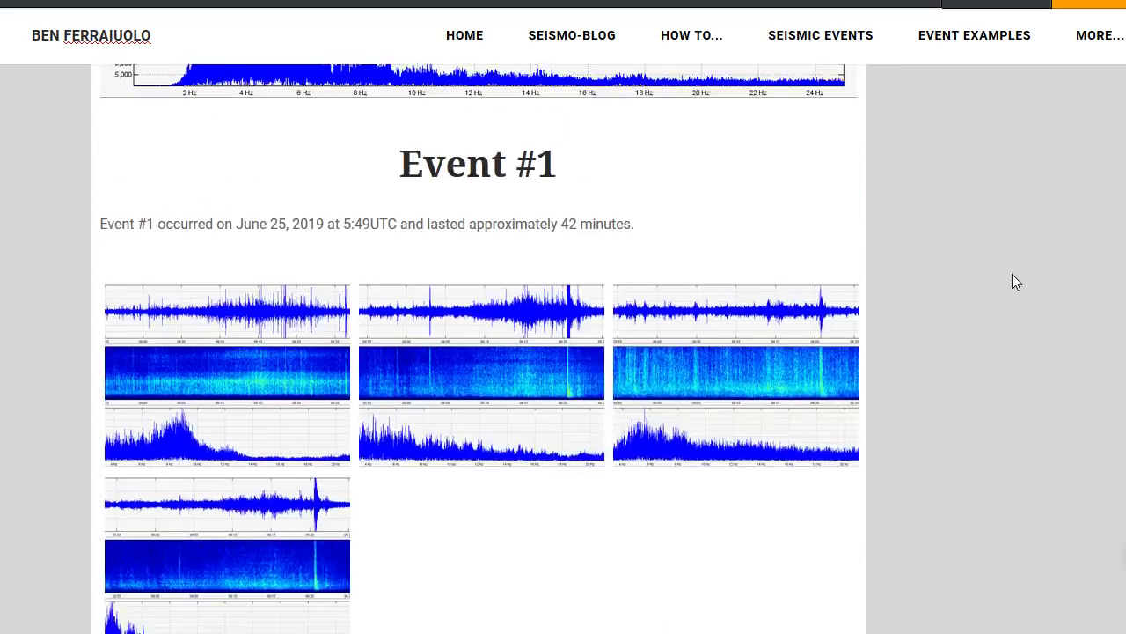
{"action": "scroll", "coordinate": [1012, 282], "scroll_direction": "up", "scroll_amount": 15}
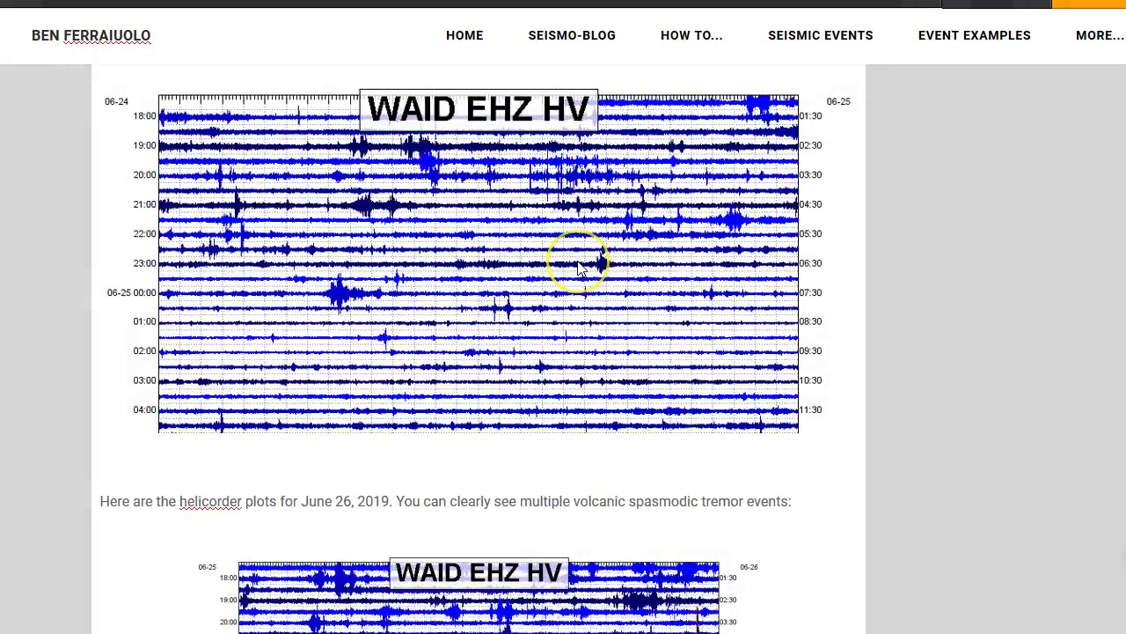
{"action": "scroll", "coordinate": [578, 268], "scroll_direction": "down", "scroll_amount": 5}
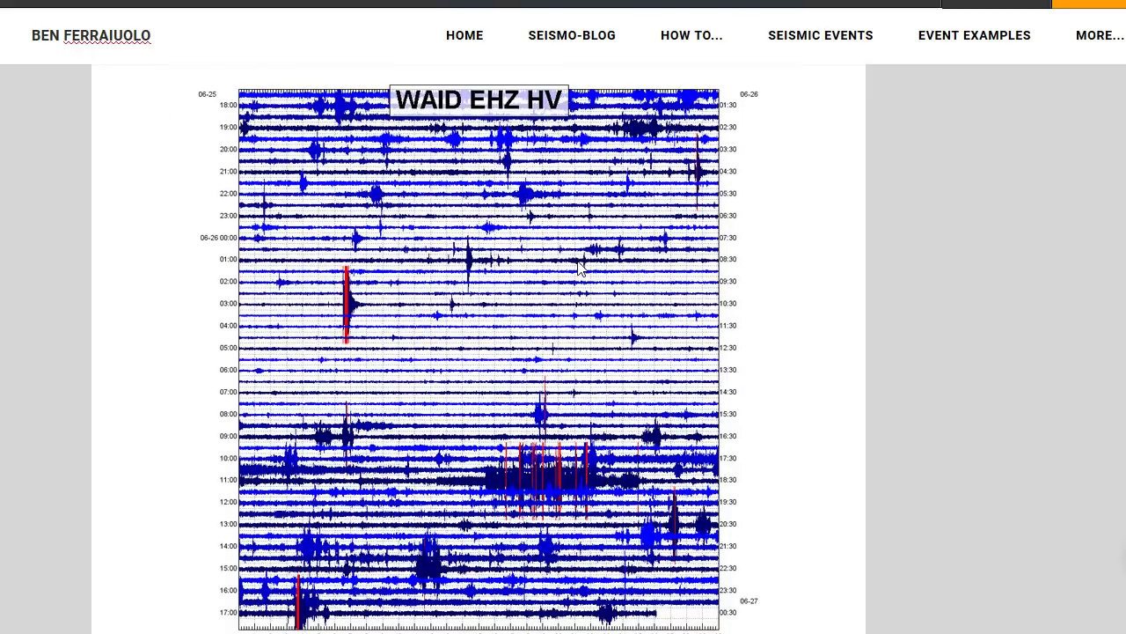
{"action": "scroll", "coordinate": [578, 268], "scroll_direction": "down", "scroll_amount": 5}
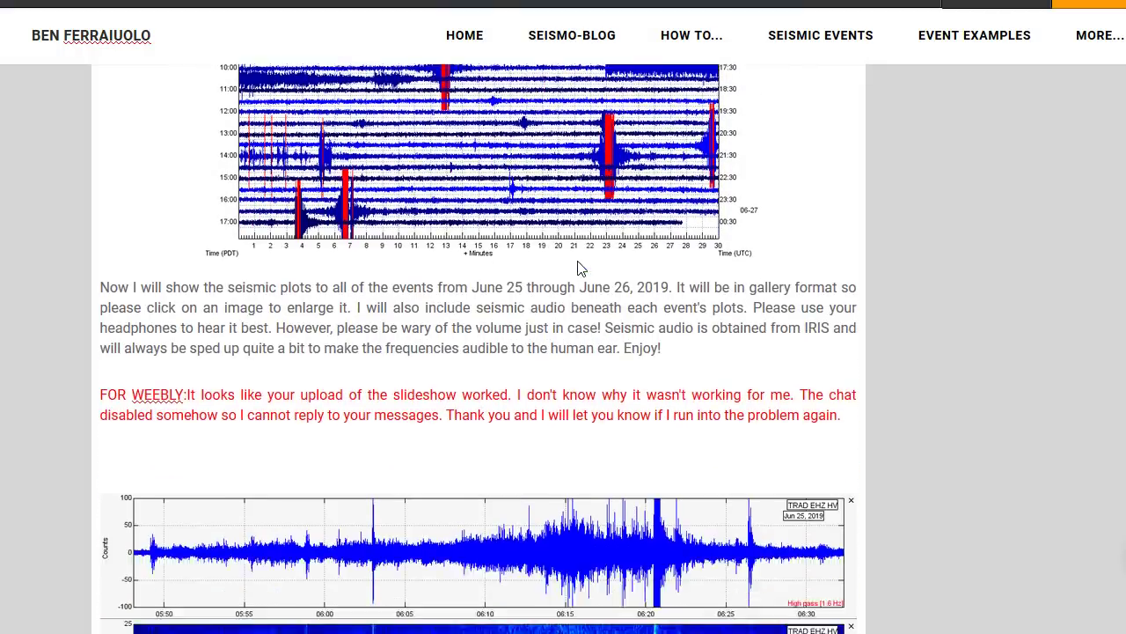
{"action": "scroll", "coordinate": [578, 265], "scroll_direction": "down", "scroll_amount": 5}
{"action": "scroll", "coordinate": [578, 264], "scroll_direction": "up", "scroll_amount": 2}
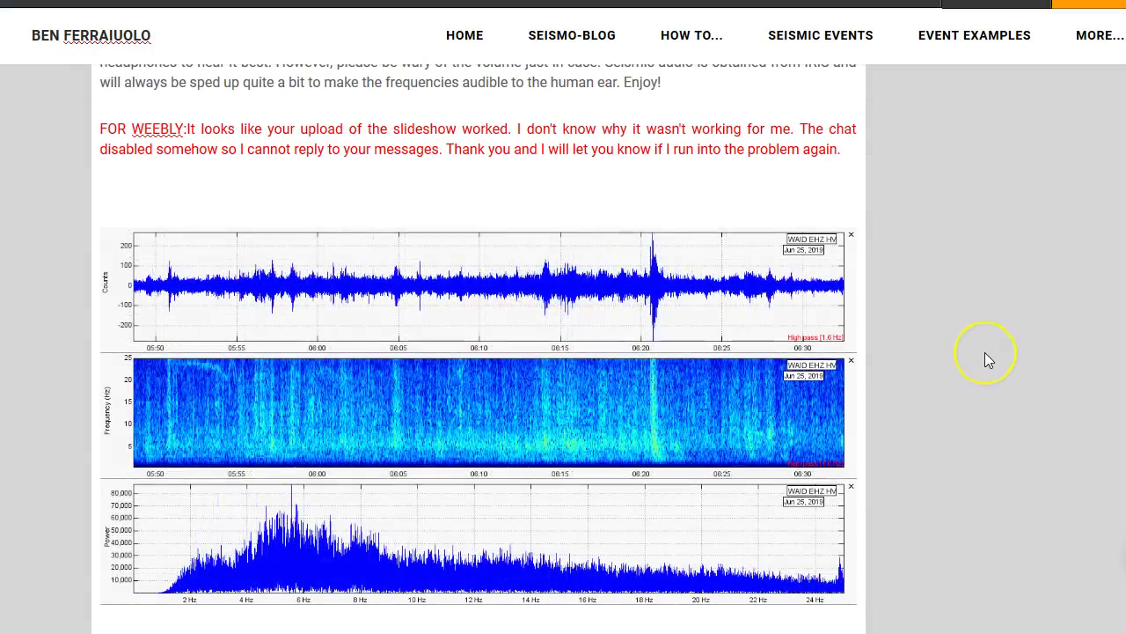
{"action": "scroll", "coordinate": [986, 356], "scroll_direction": "down", "scroll_amount": 6}
{"action": "scroll", "coordinate": [984, 352], "scroll_direction": "down", "scroll_amount": 10}
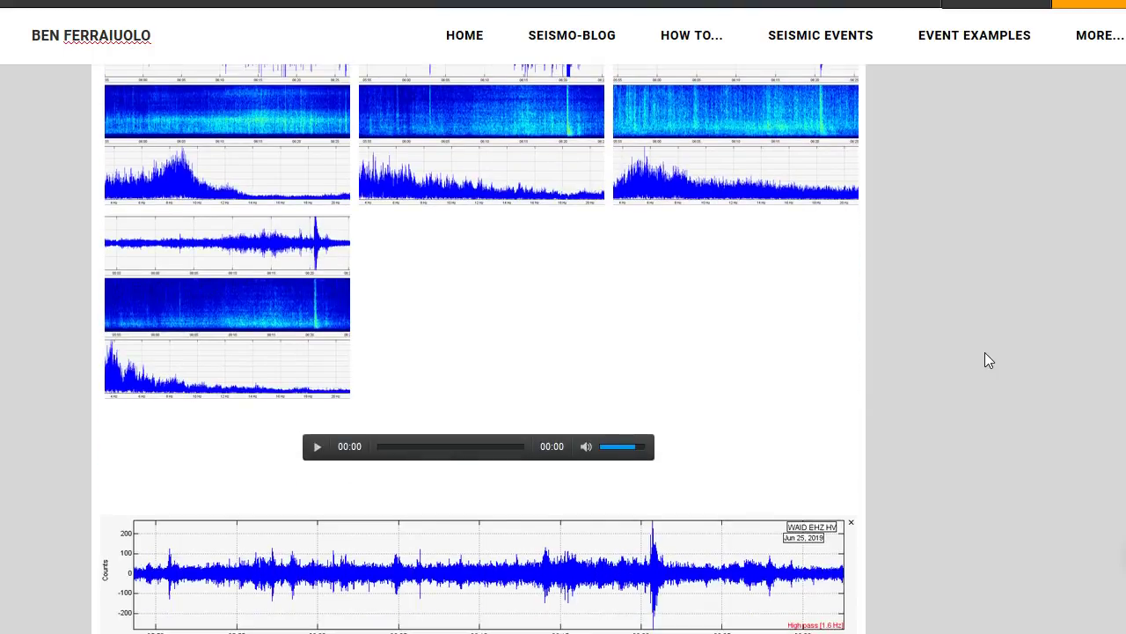
{"action": "left_click", "coordinate": [689, 288]}
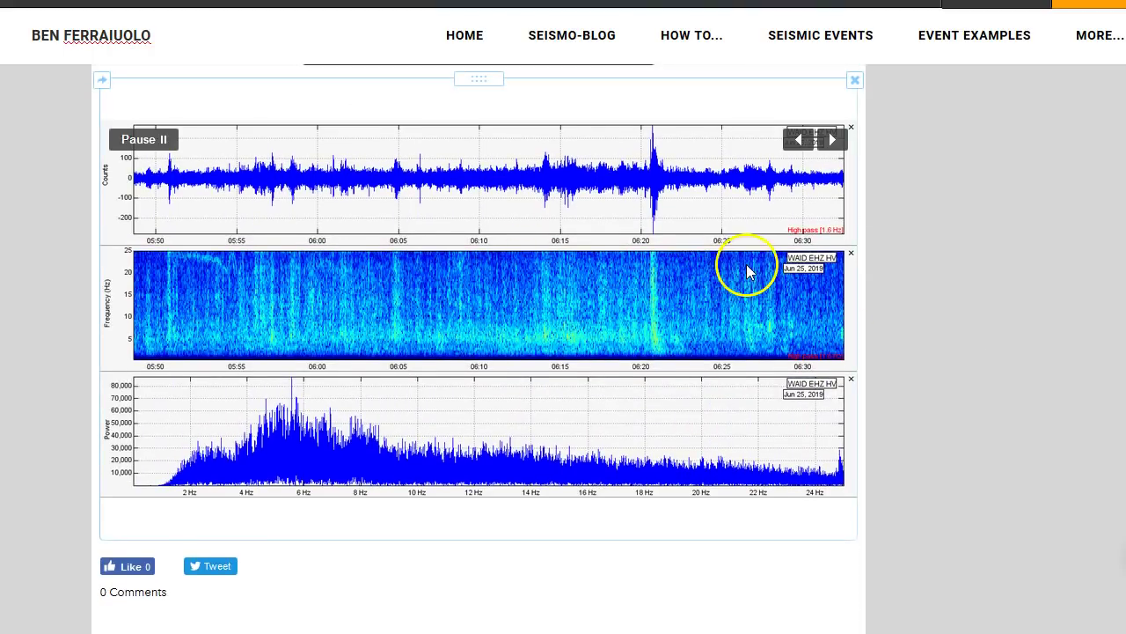